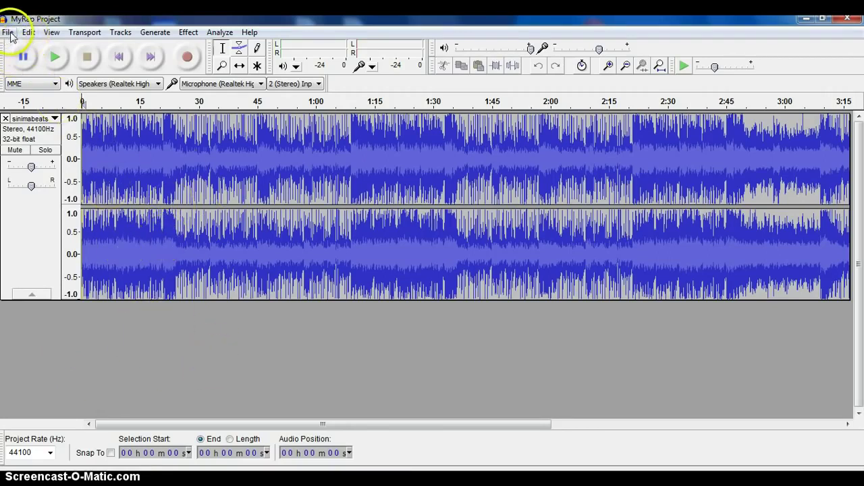
# Start saving the project as a new Audacity project file and browse to the My Music folder.
pyautogui.click(8, 32)
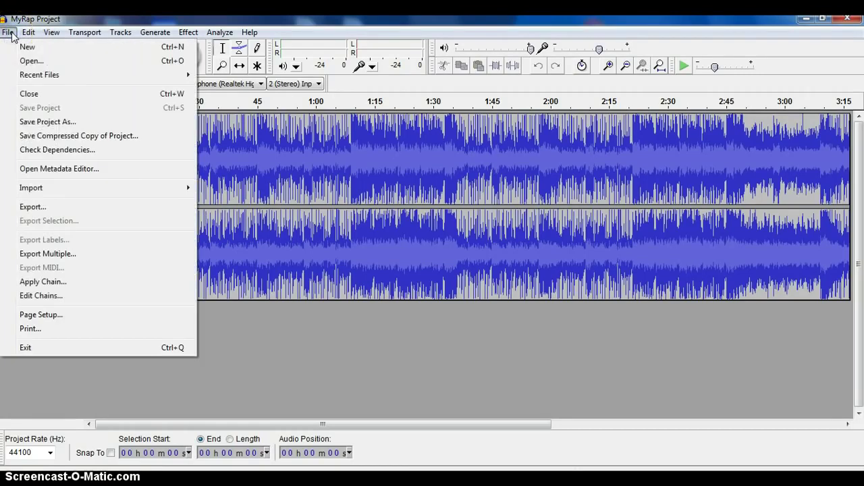
pyautogui.click(39, 121)
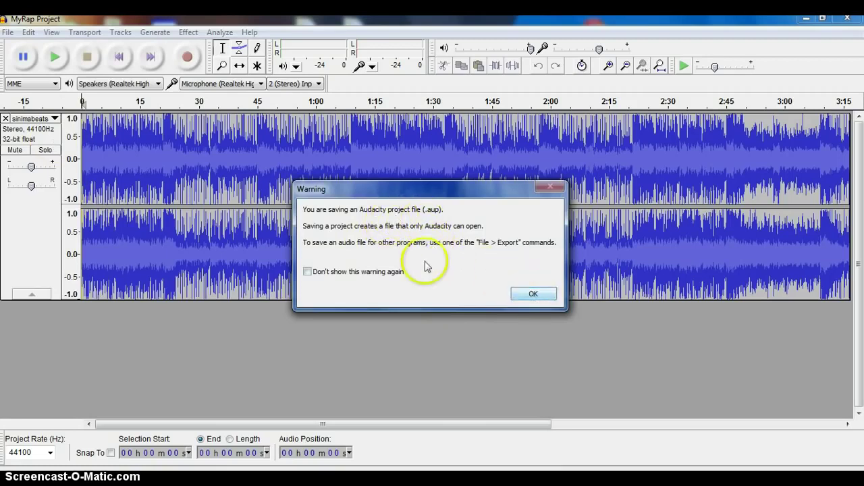
pyautogui.click(534, 295)
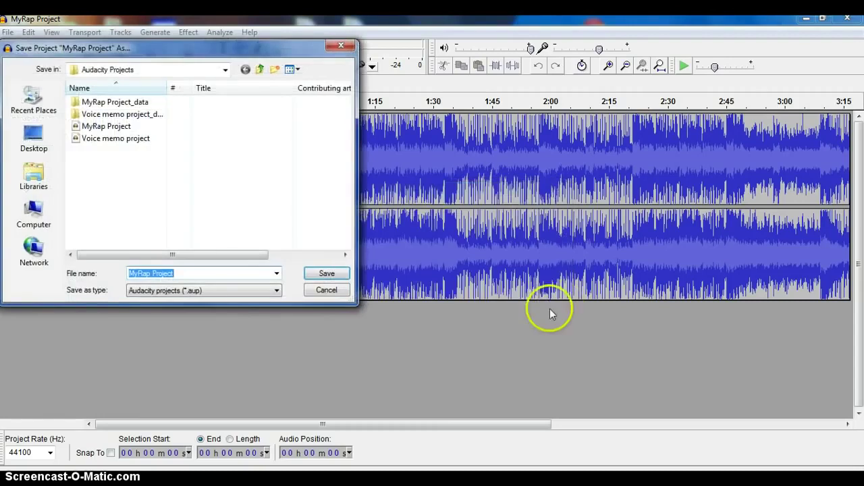
pyautogui.click(223, 71)
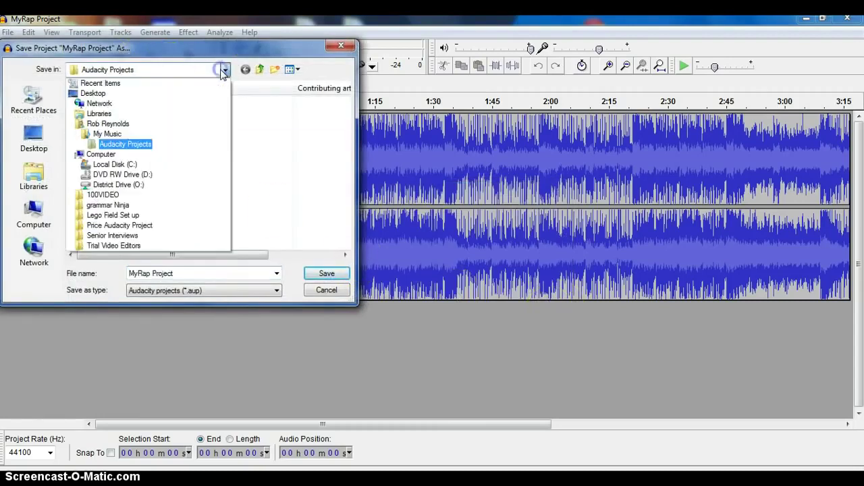
pyautogui.click(107, 123)
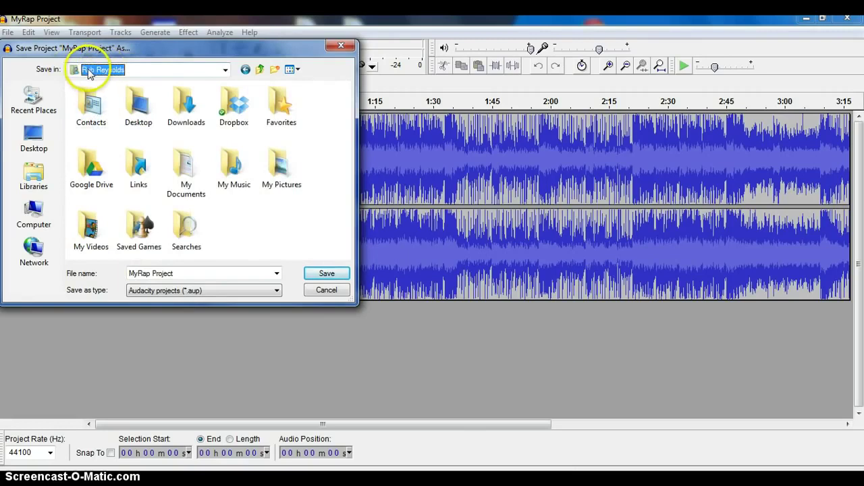
pyautogui.doubleClick(230, 172)
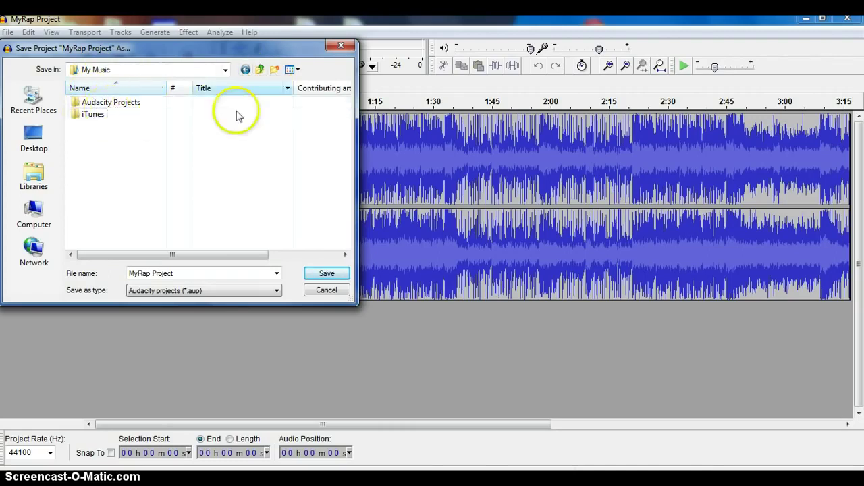
# Create a new folder named RapProject inside My Music.
pyautogui.click(275, 70)
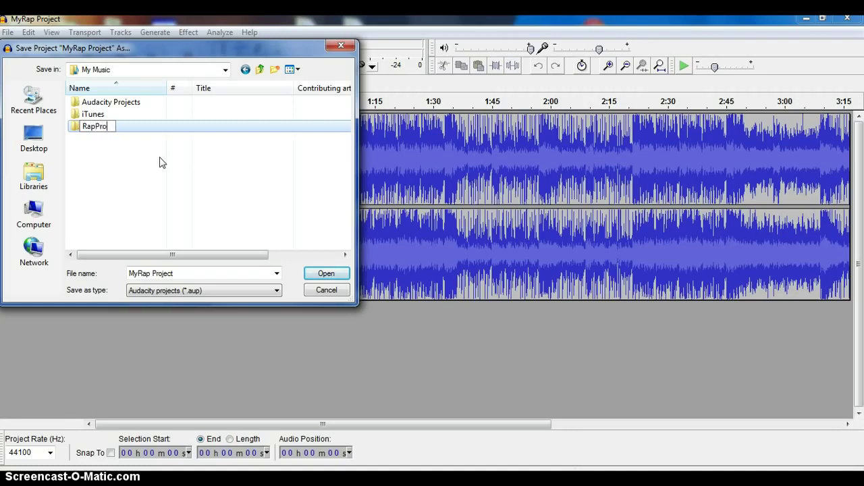
pyautogui.click(158, 131)
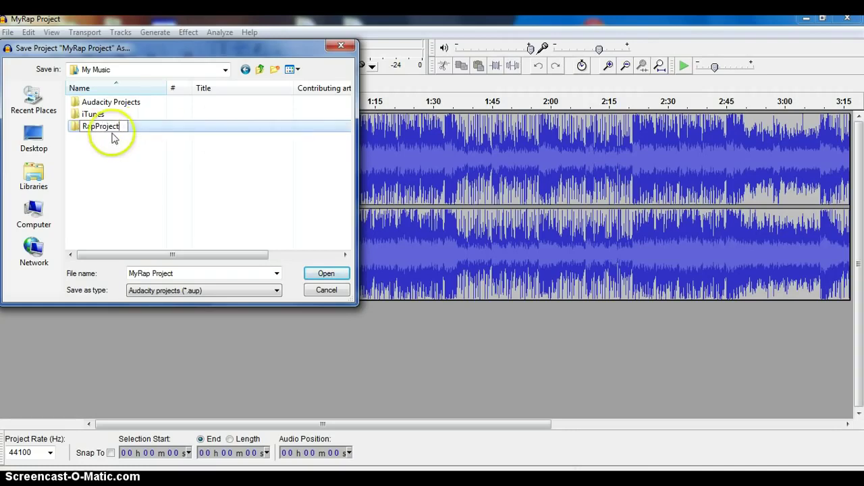
pyautogui.click(177, 274)
# Name the project file My Rap song and save it in My Music.
pyautogui.click(153, 275)
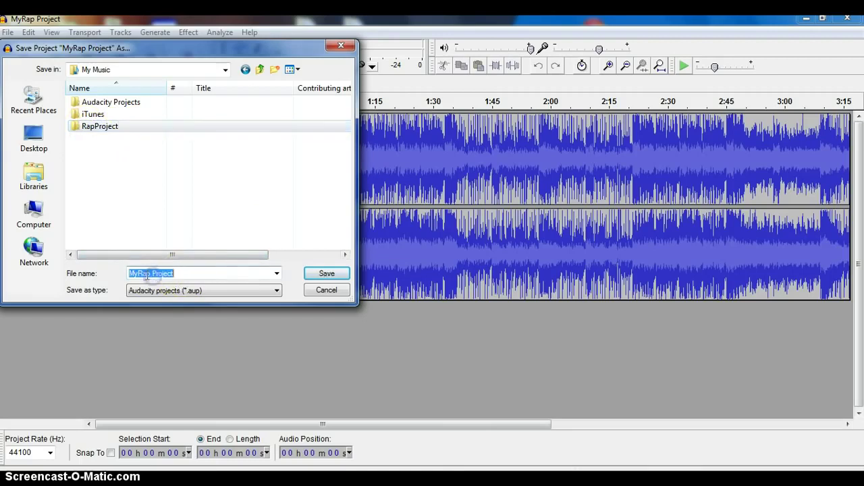
pyautogui.moveTo(182, 273); pyautogui.dragTo(130, 277)
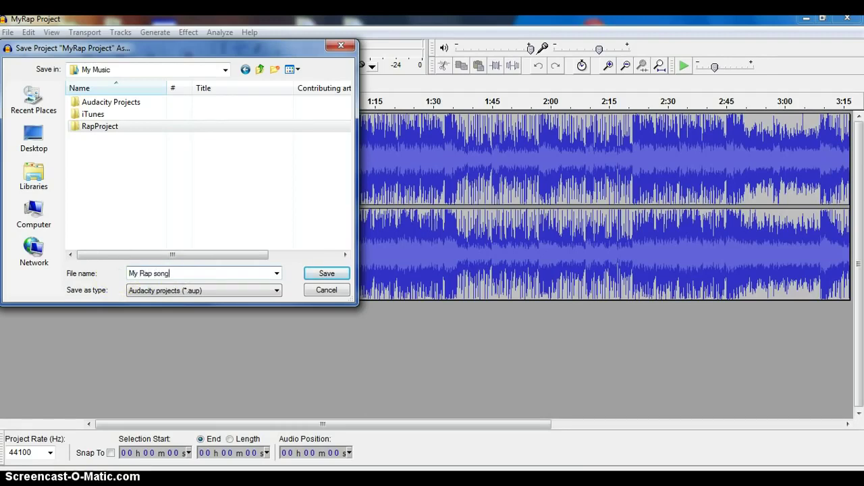
pyautogui.click(339, 279)
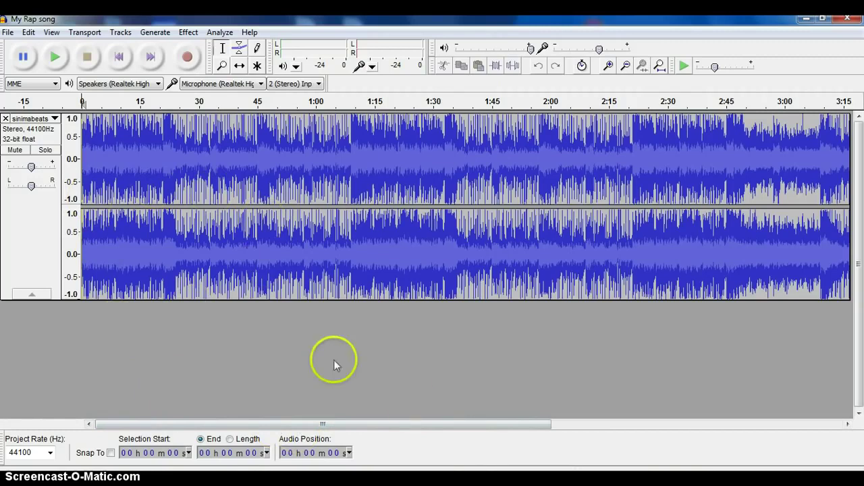
# Switch to Windows Explorer, open the My Music folder and check the contents of My Rap song_data.
pyautogui.click(806, 18)
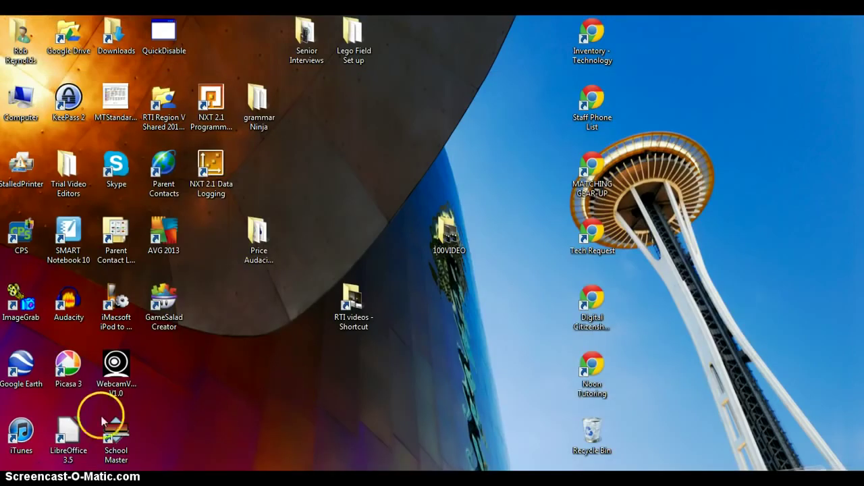
pyautogui.click(25, 102)
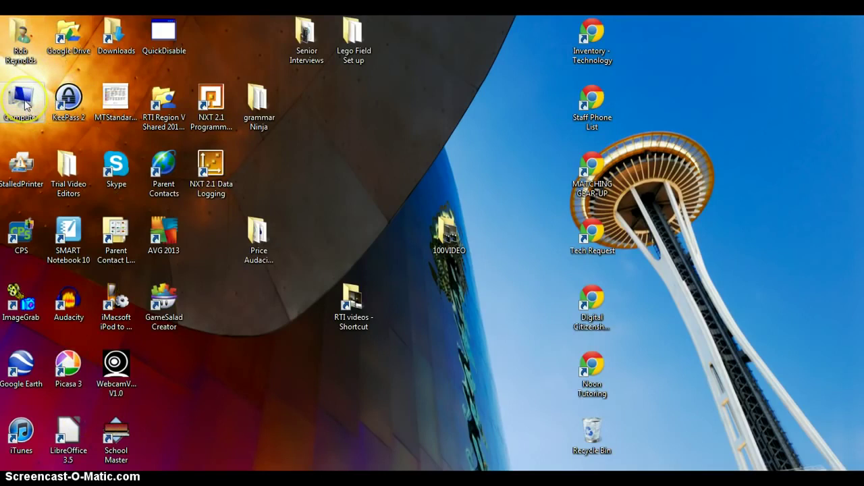
pyautogui.doubleClick(25, 101)
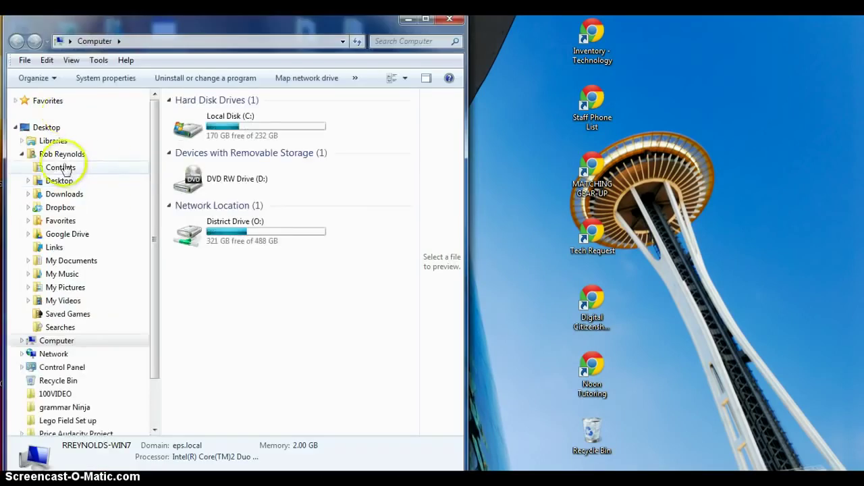
pyautogui.click(59, 274)
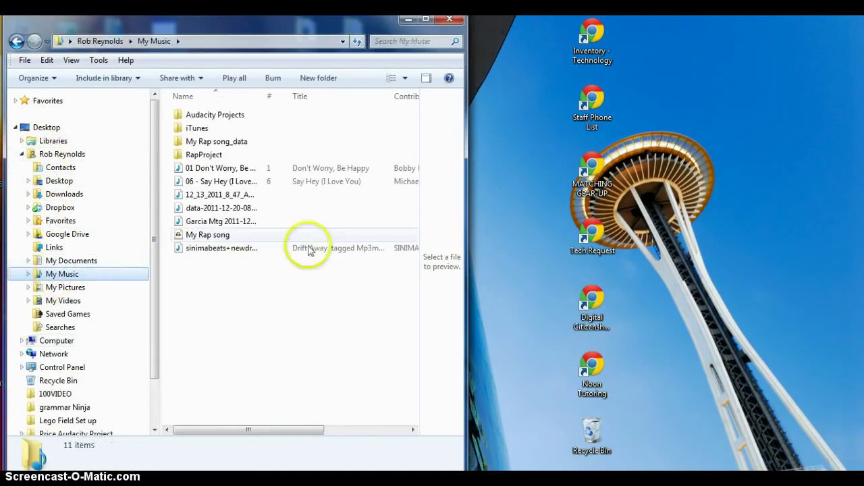
pyautogui.doubleClick(206, 141)
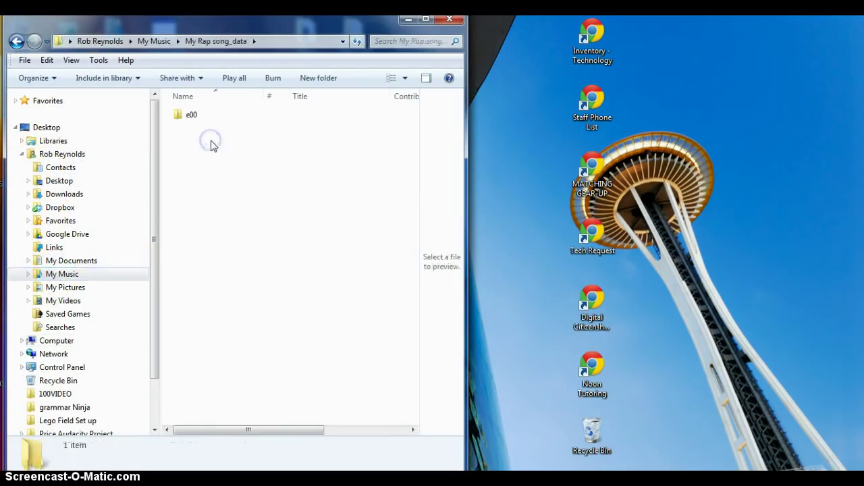
pyautogui.click(17, 41)
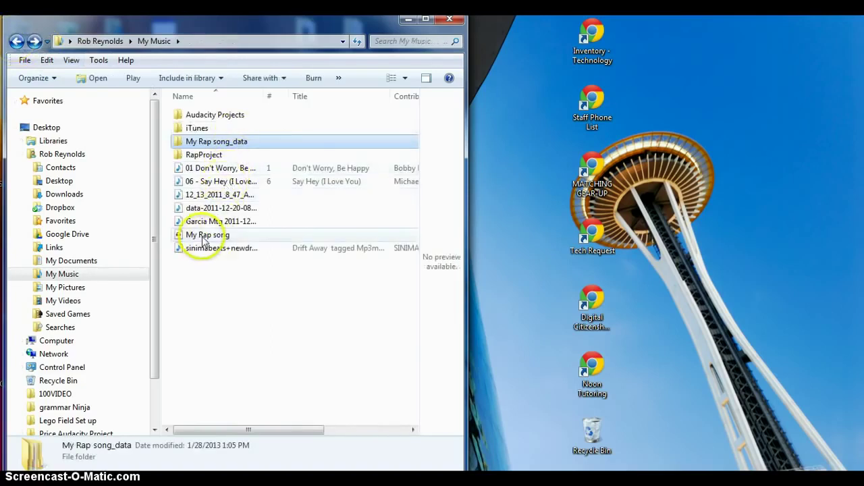
# Move the My Rap song_data folder and the My Rap song project file into the RapProject folder.
pyautogui.click(206, 143)
pyautogui.moveTo(206, 144); pyautogui.dragTo(206, 156)
pyautogui.moveTo(202, 222); pyautogui.dragTo(209, 148)
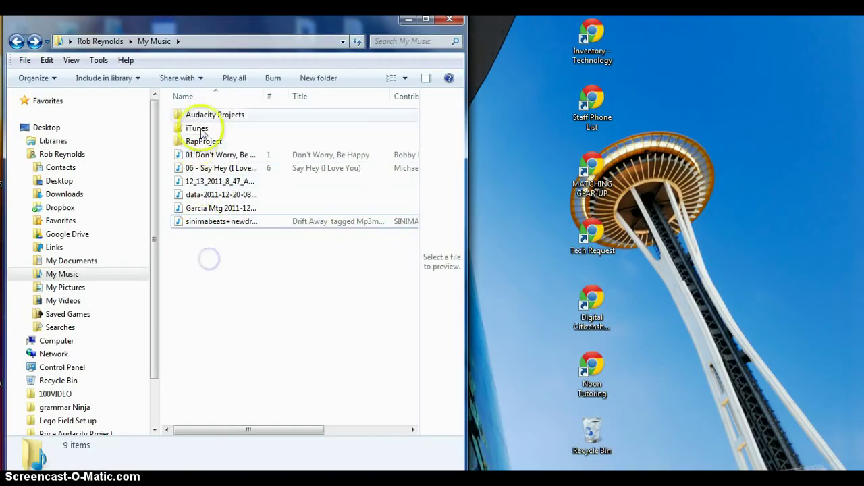
# Examine the RapProject folder and the nested e00 and d00 folders of My Rap song_data, returning to RapProject.
pyautogui.click(211, 145)
pyautogui.doubleClick(209, 143)
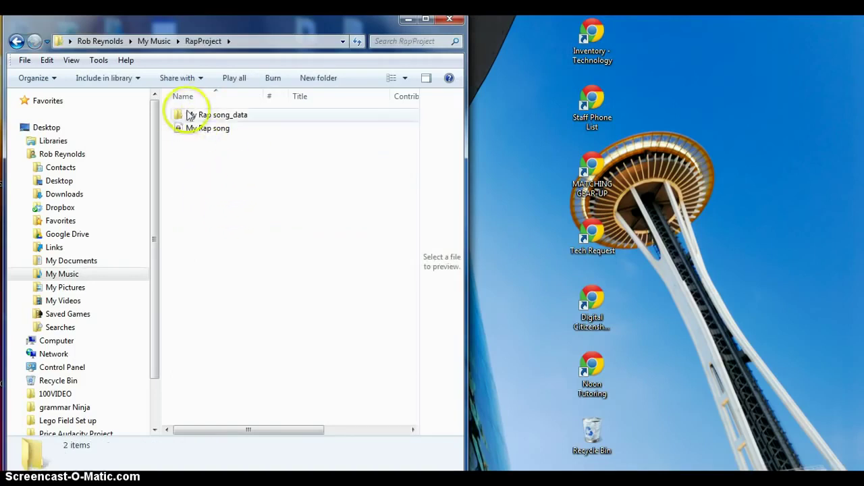
pyautogui.doubleClick(227, 118)
pyautogui.doubleClick(196, 115)
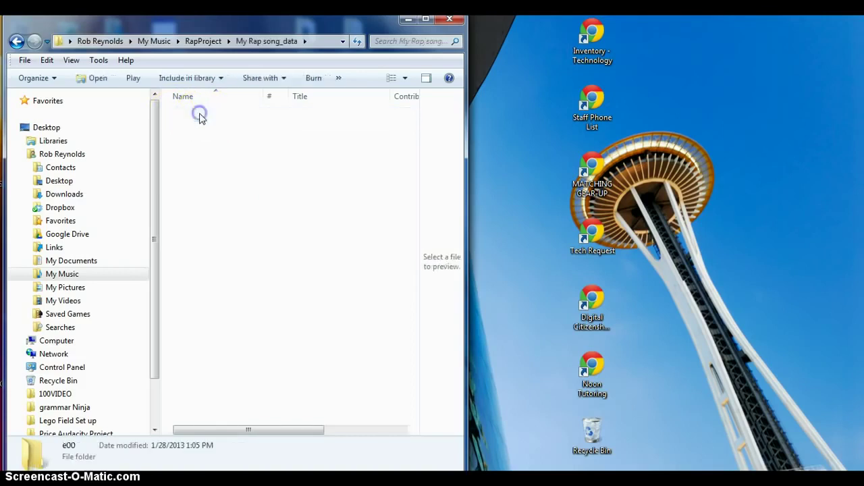
pyautogui.doubleClick(200, 115)
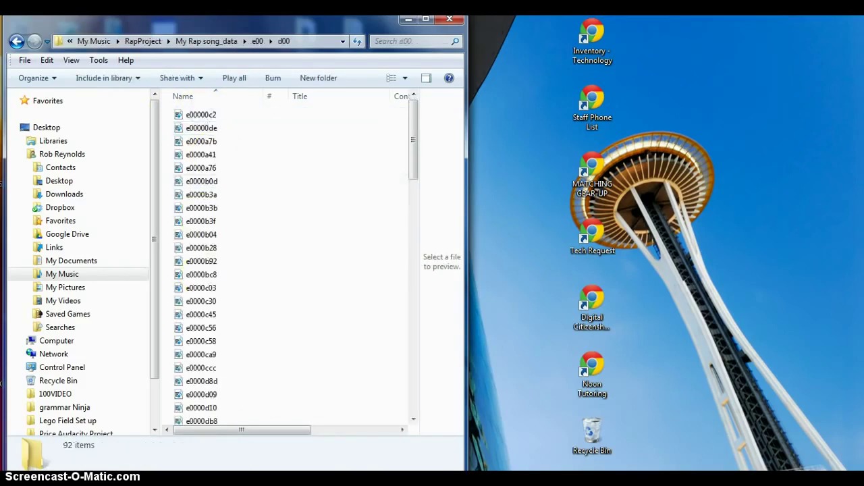
pyautogui.click(17, 41)
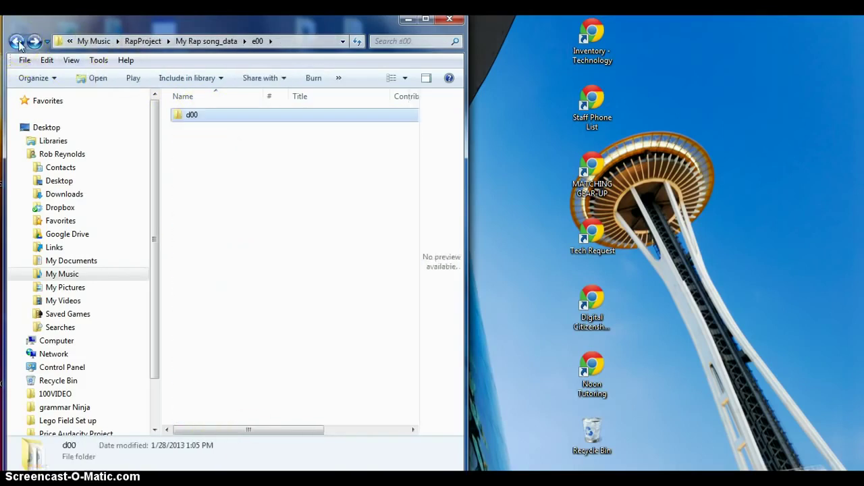
pyautogui.click(17, 41)
pyautogui.click(17, 41)
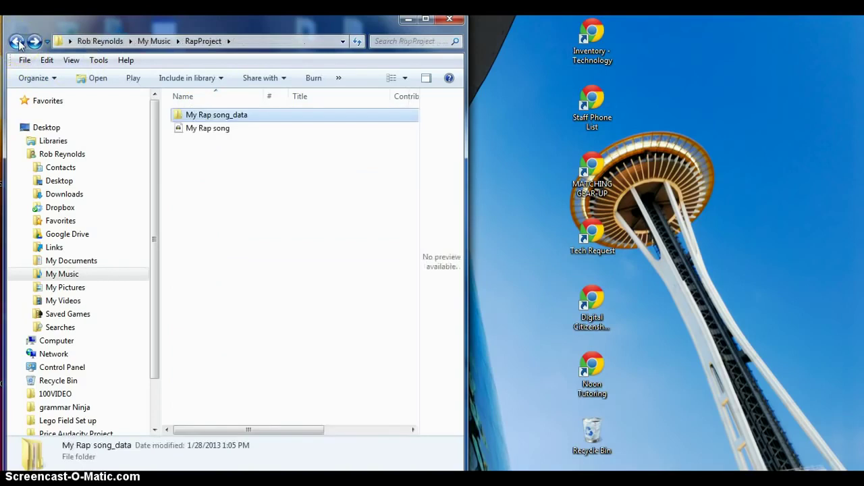
pyautogui.click(246, 200)
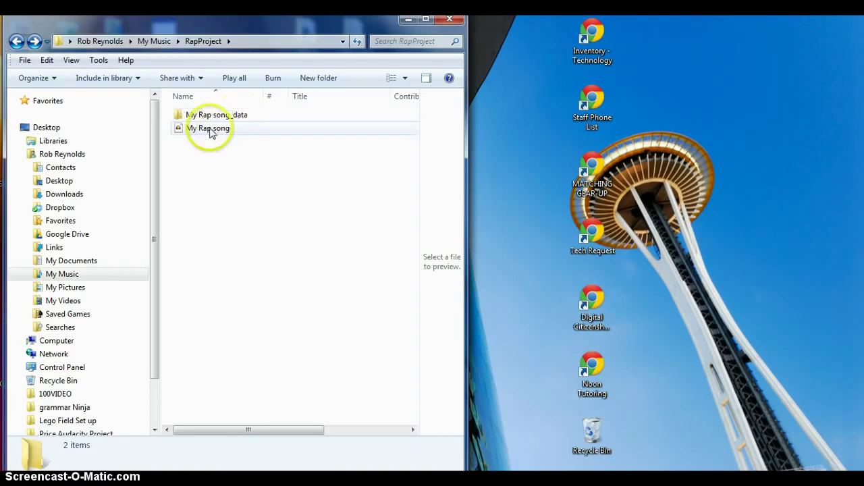
pyautogui.click(212, 133)
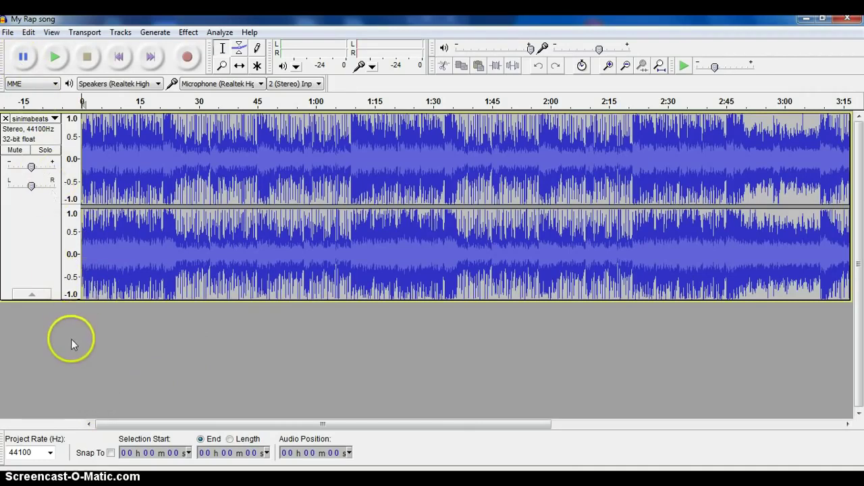
# Start exporting the audio from the Audacity project and choose MP3 Files as the file type.
pyautogui.click(7, 33)
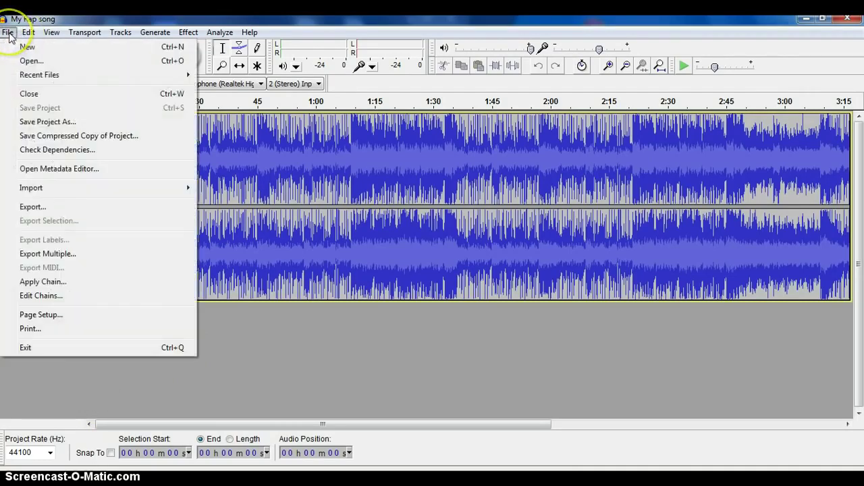
pyautogui.click(32, 208)
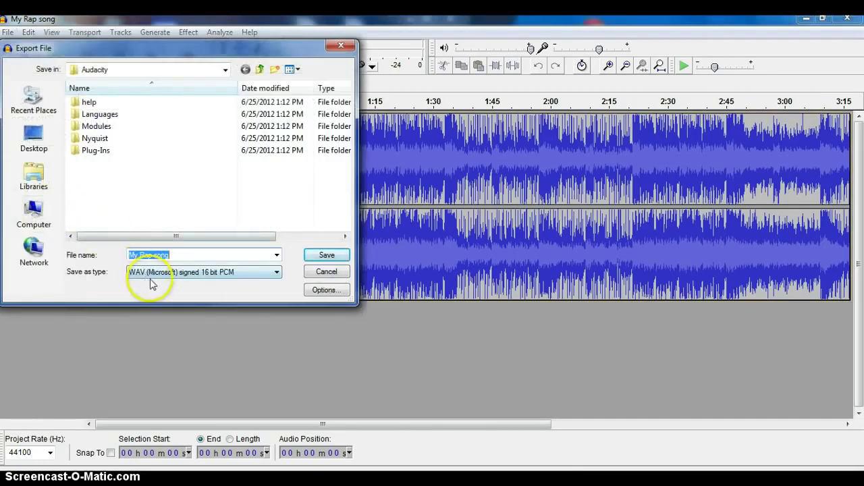
pyautogui.click(275, 273)
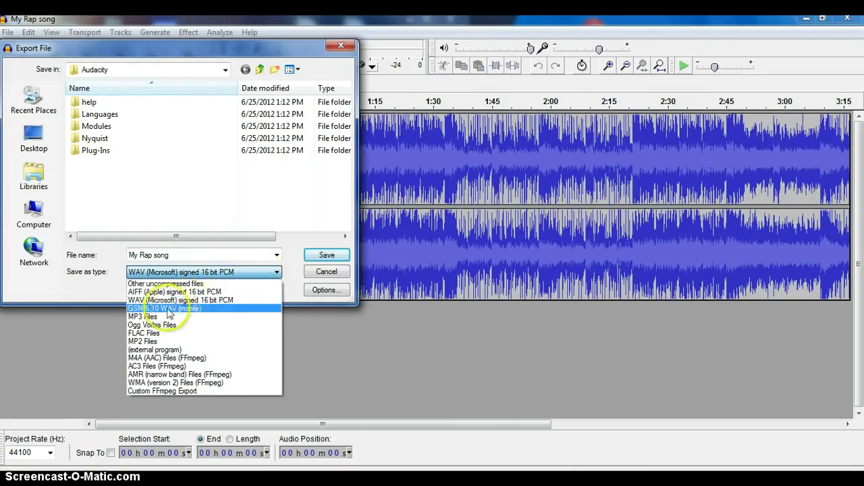
pyautogui.click(147, 317)
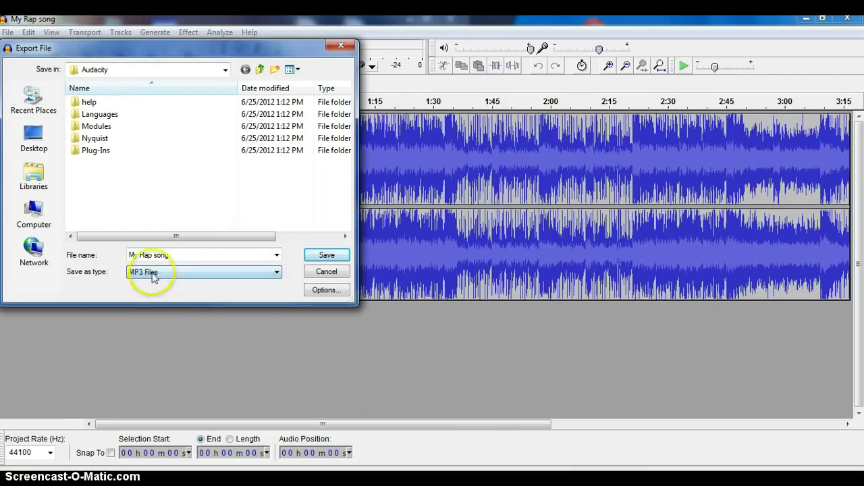
# Set the export destination to the RapProject folder in My Music.
pyautogui.click(141, 70)
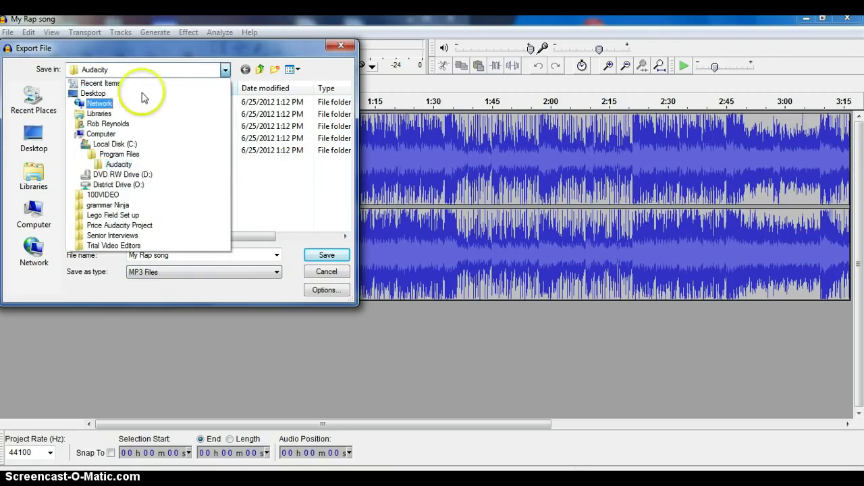
pyautogui.click(107, 125)
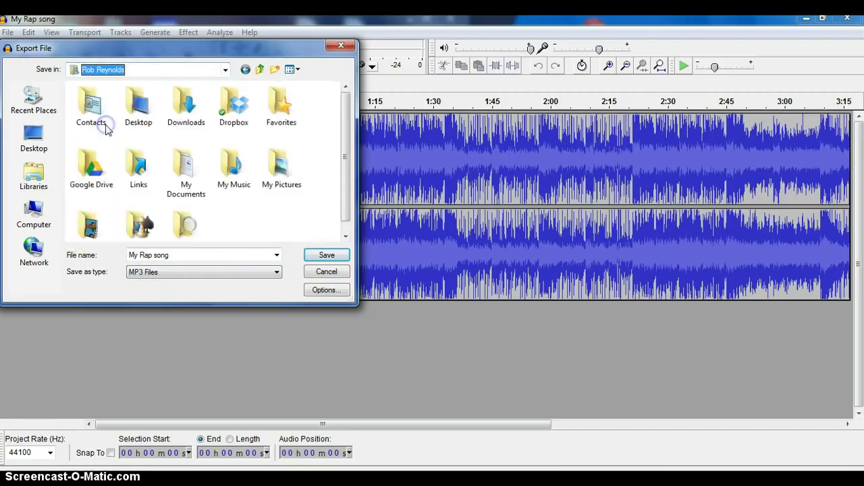
pyautogui.doubleClick(228, 169)
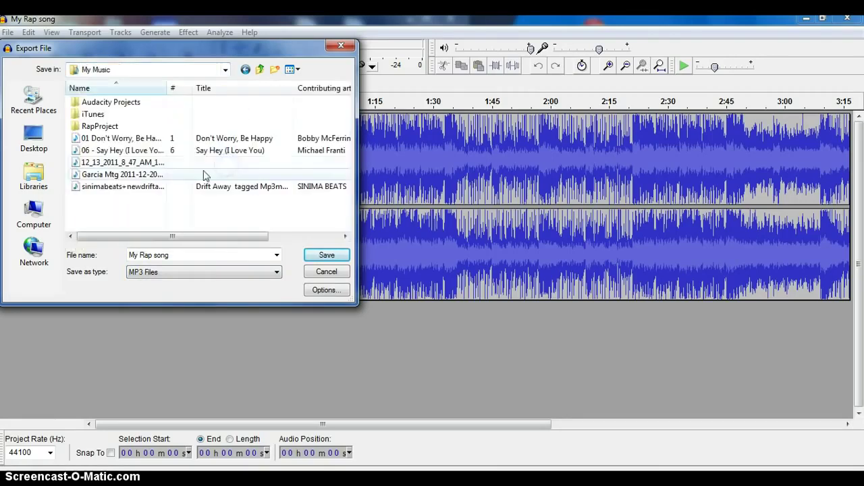
pyautogui.doubleClick(102, 127)
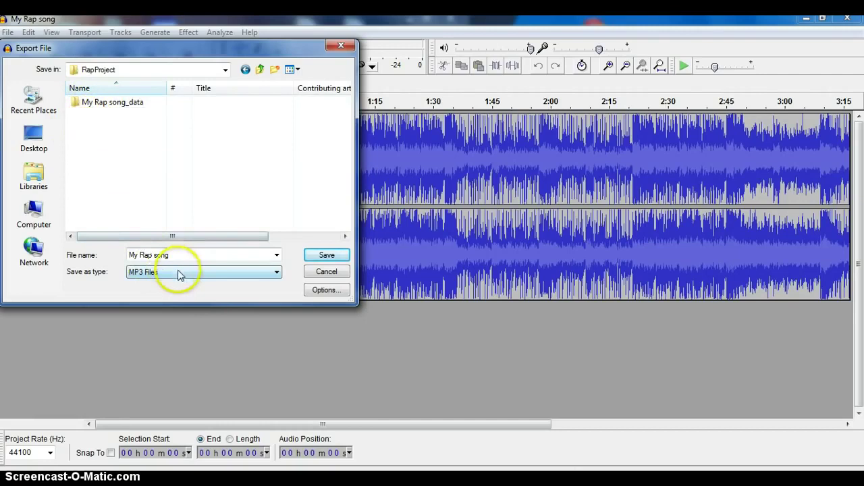
# Name the export My Final Rap song, save it as an MP3 and accept the existing metadata.
pyautogui.click(141, 258)
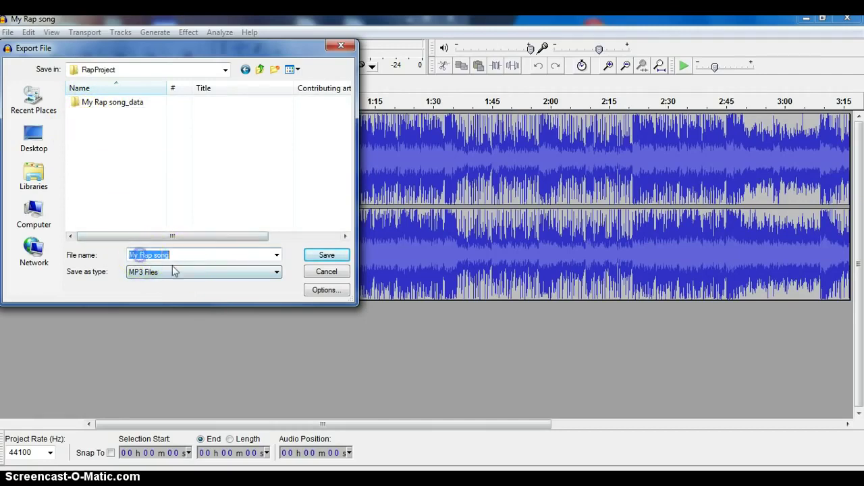
pyautogui.click(137, 254)
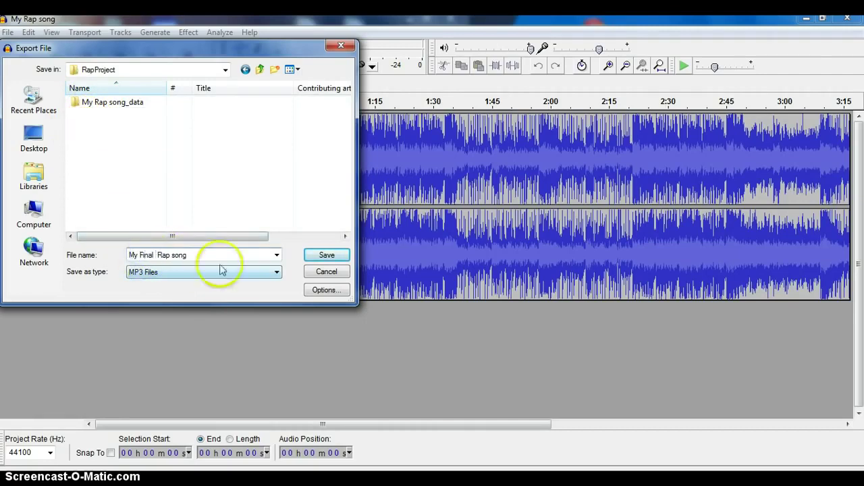
pyautogui.click(169, 273)
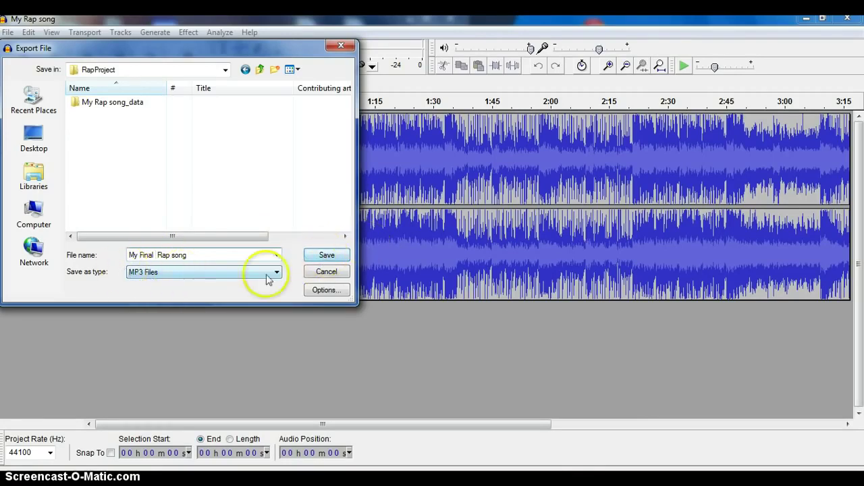
pyautogui.click(329, 255)
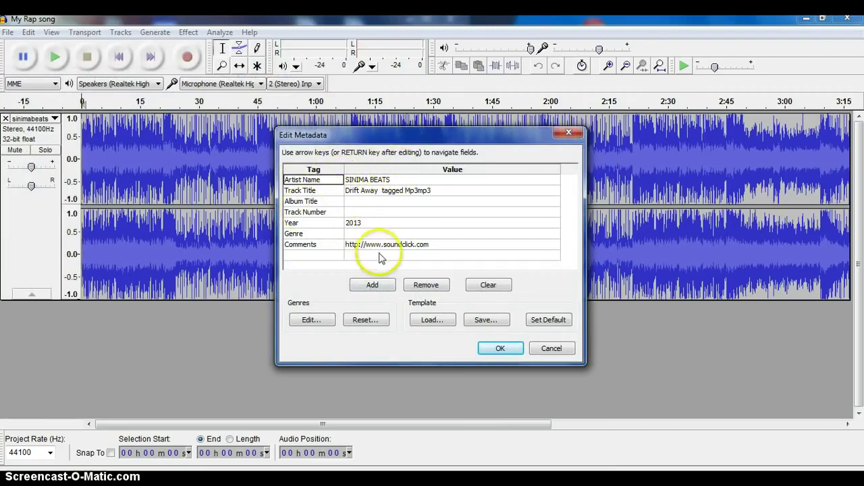
pyautogui.click(499, 348)
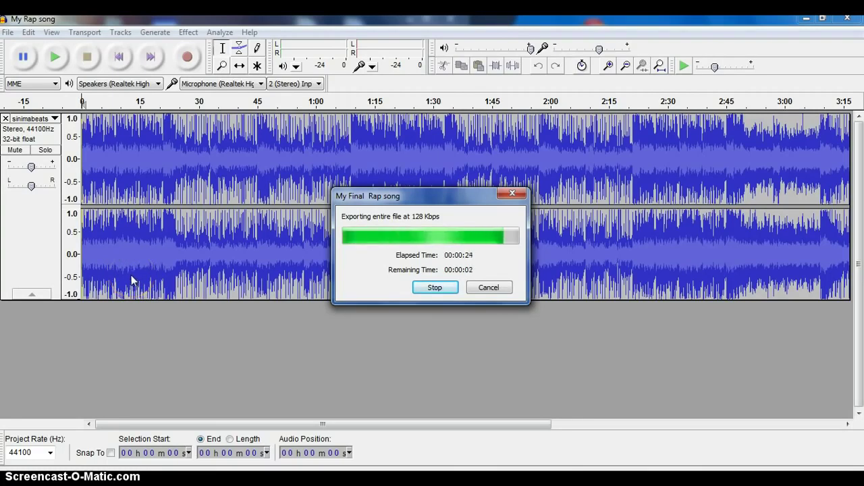
pyautogui.click(136, 283)
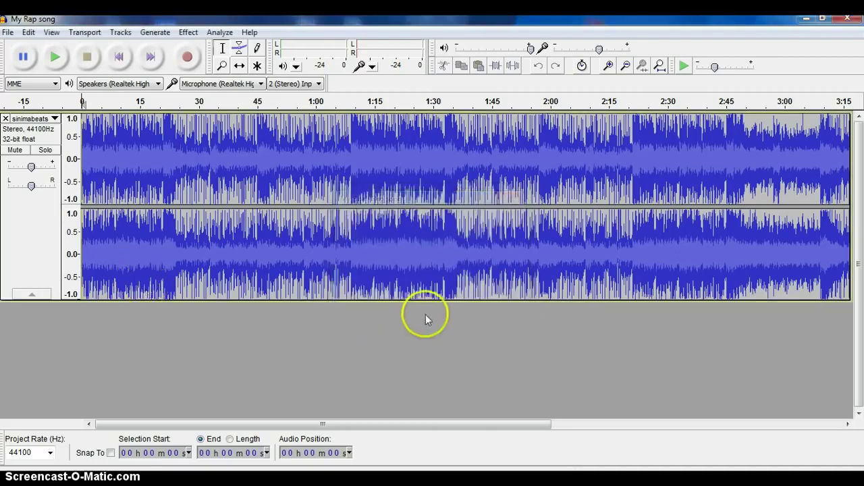